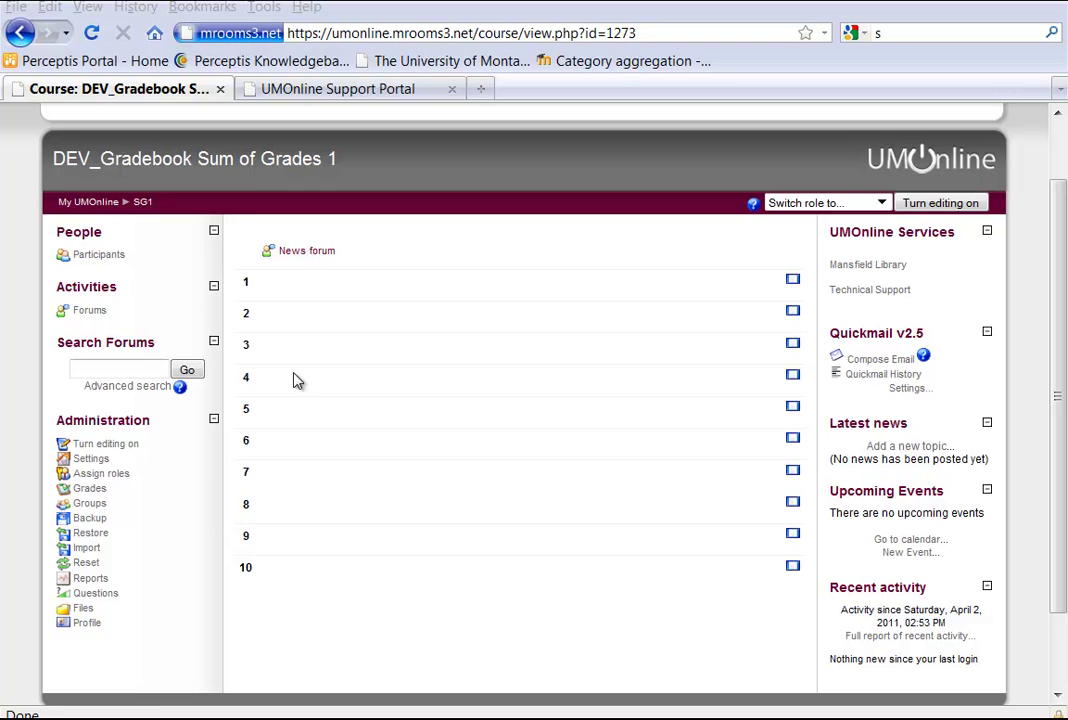
Step: Open the course gradebook's categories and items and choose Sum of grades as the course aggregation
left_click(105, 495)
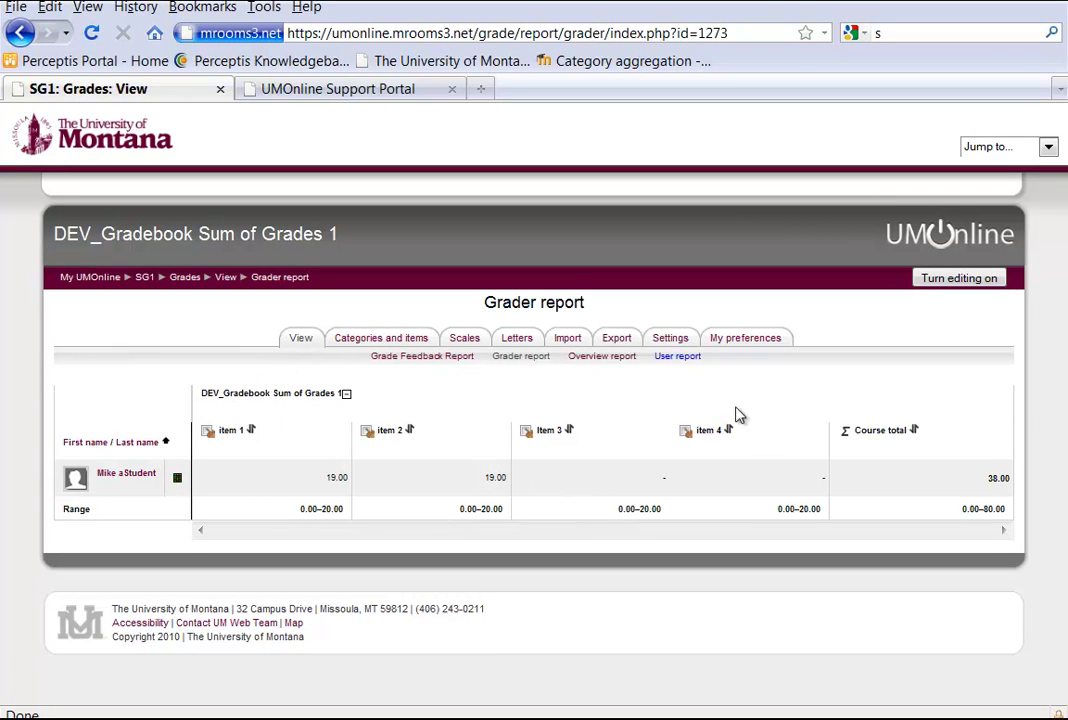
left_click(385, 340)
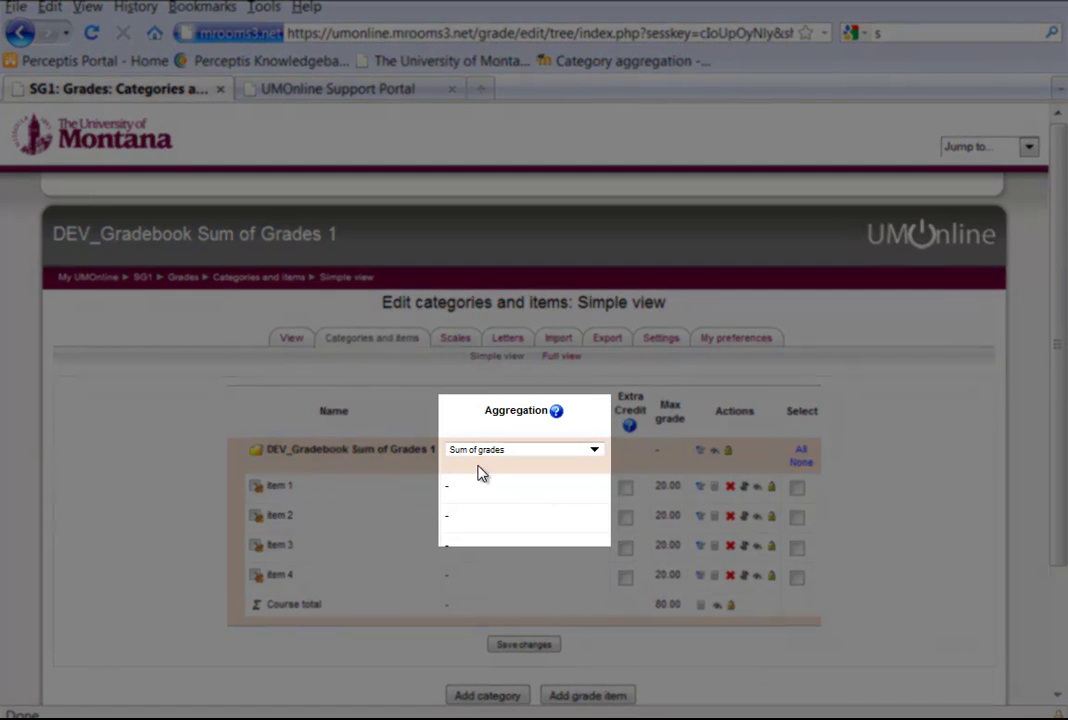
left_click(594, 450)
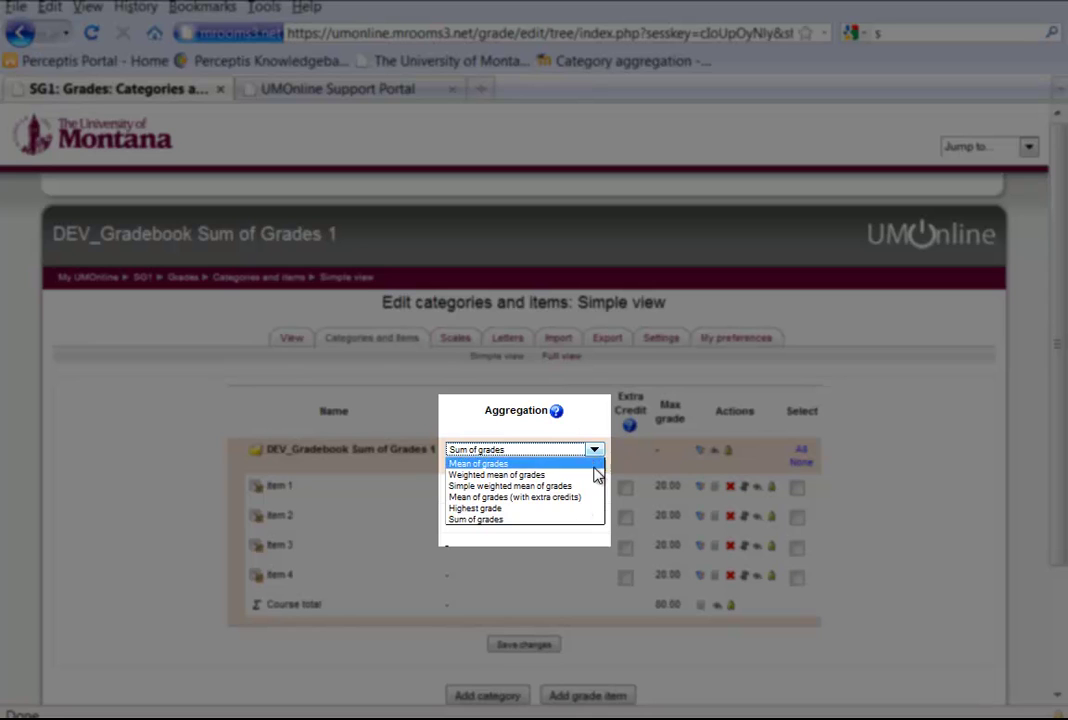
left_click(577, 520)
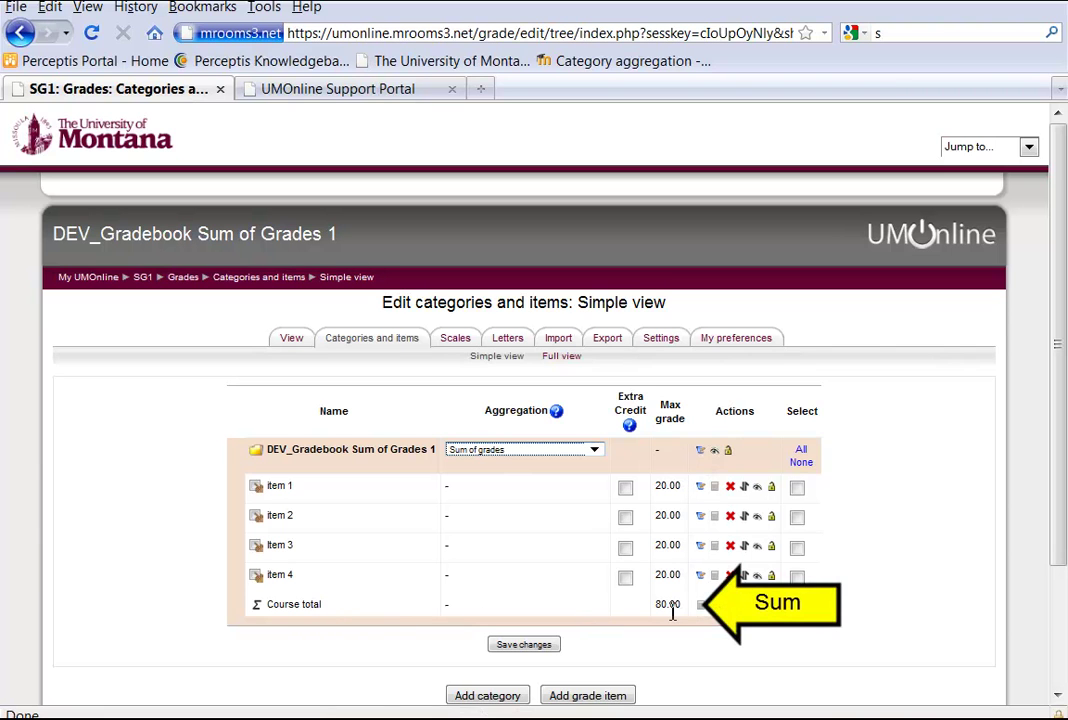
Step: Start a new grade item in the gradebook and name it "item 5"
left_click(620, 695)
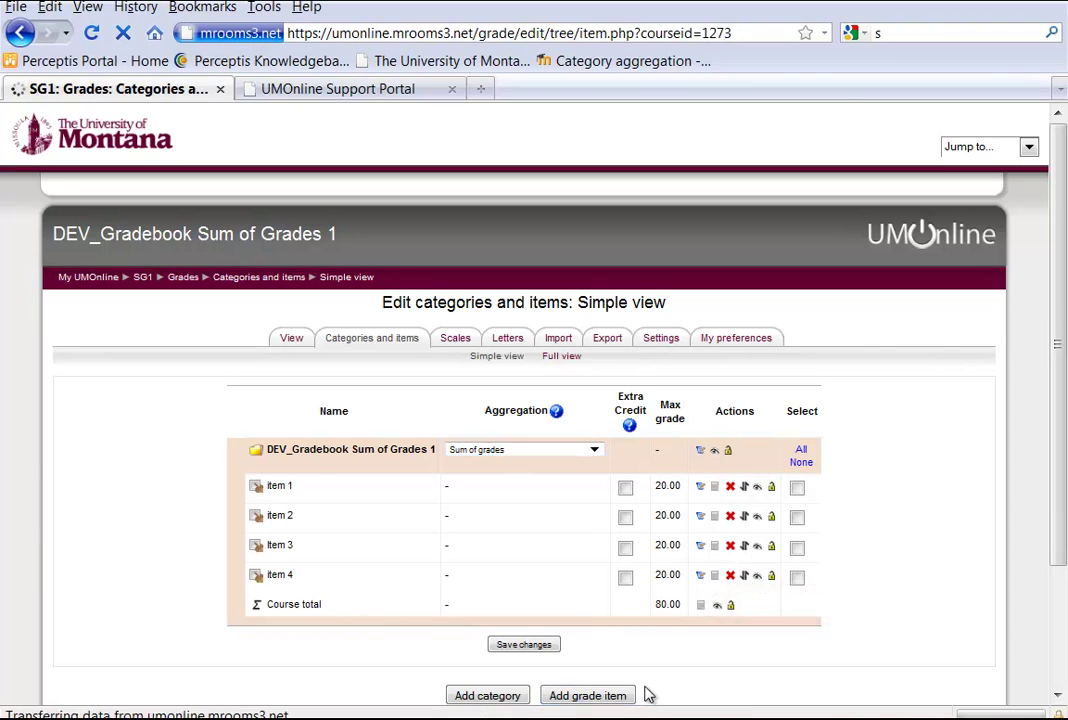
left_click(446, 449)
type("item")
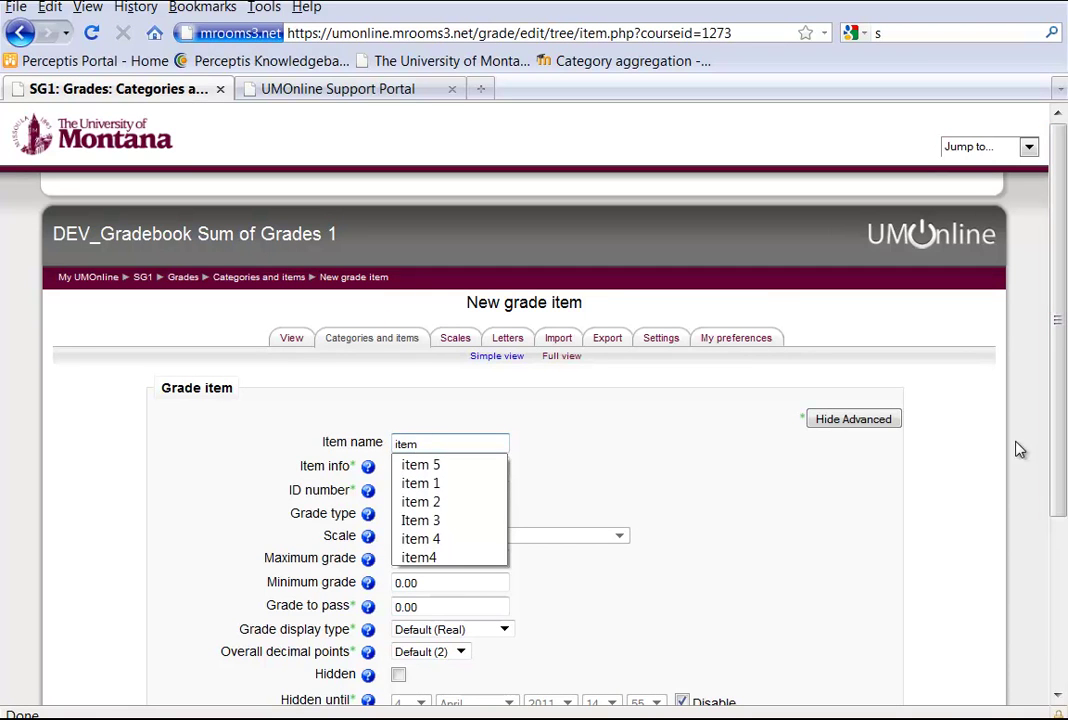
left_click(477, 468)
Step: Set the new grade item's maximum grade to 20 and save it
double_click(477, 559)
key("BackSpace")
key("BackSpace")
type("2")
key("BackSpace")
key("BackSpace")
key("BackSpace")
key("BackSpace")
key("BackSpace")
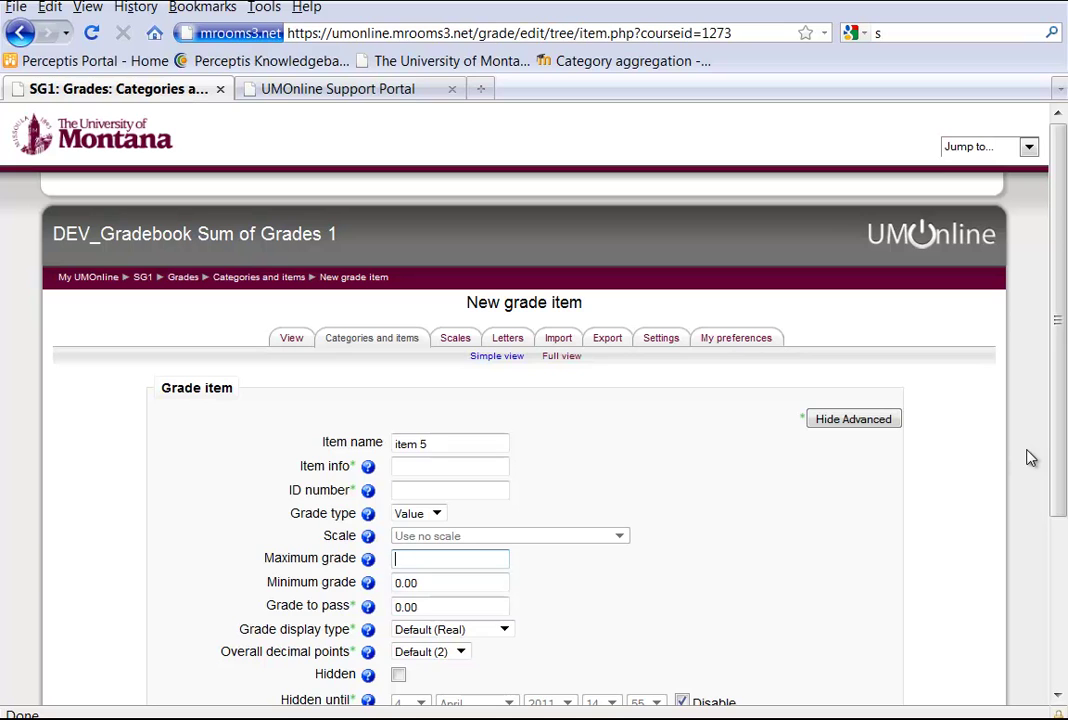
type("20")
left_click(670, 593)
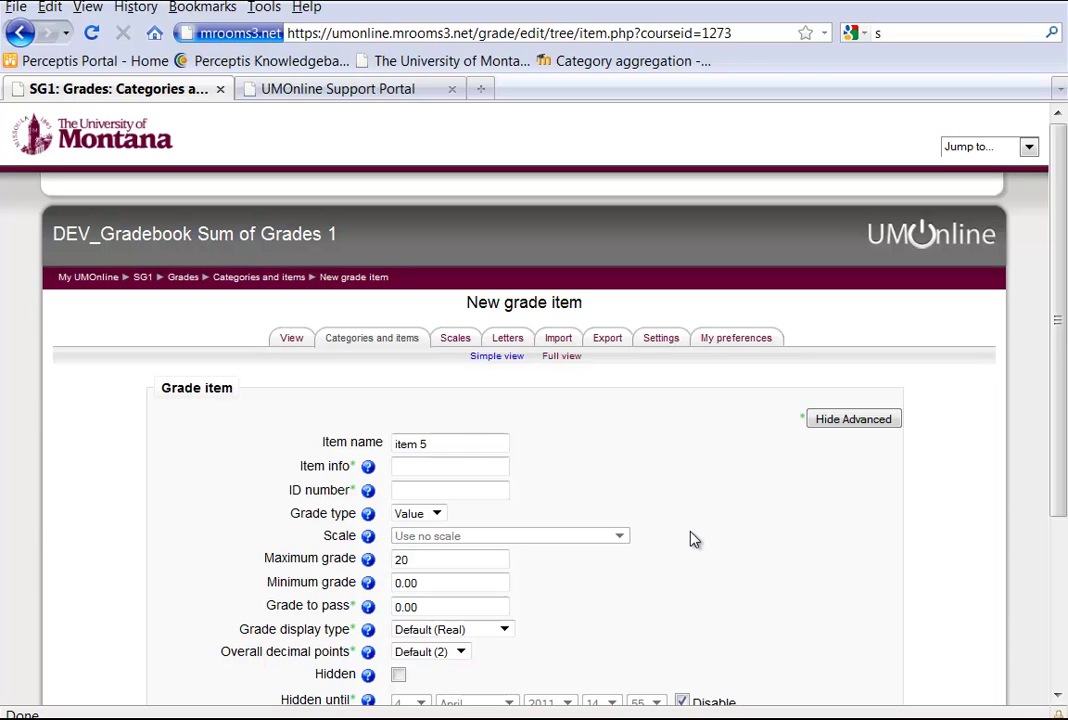
scroll(726, 559, "down", 5)
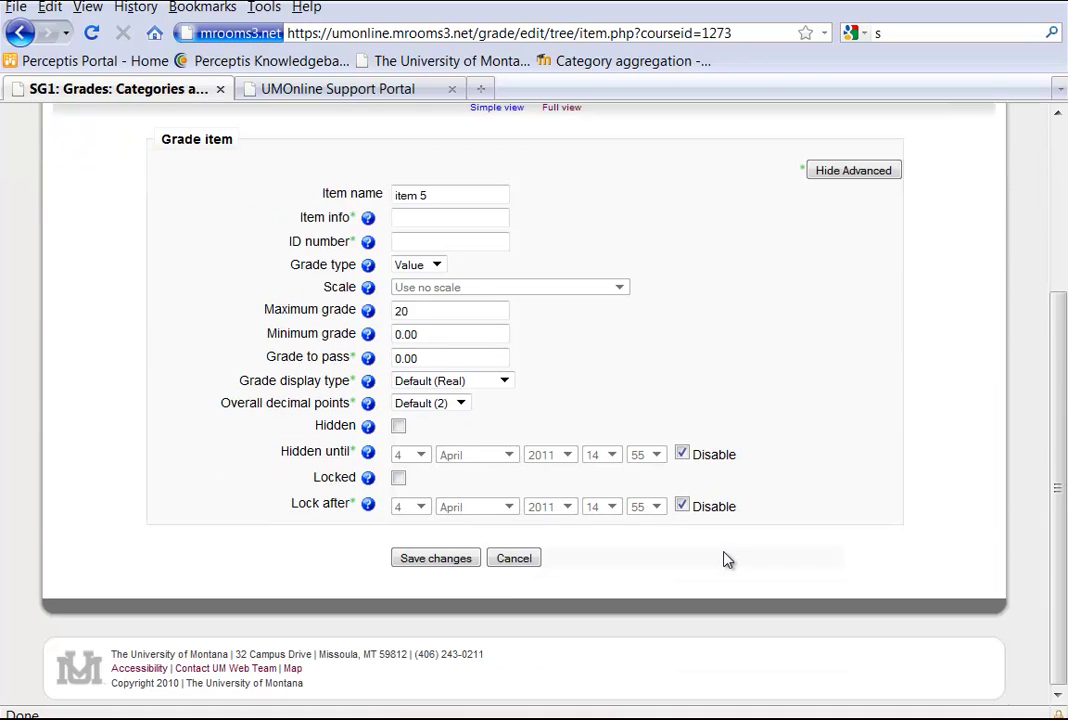
left_click(450, 559)
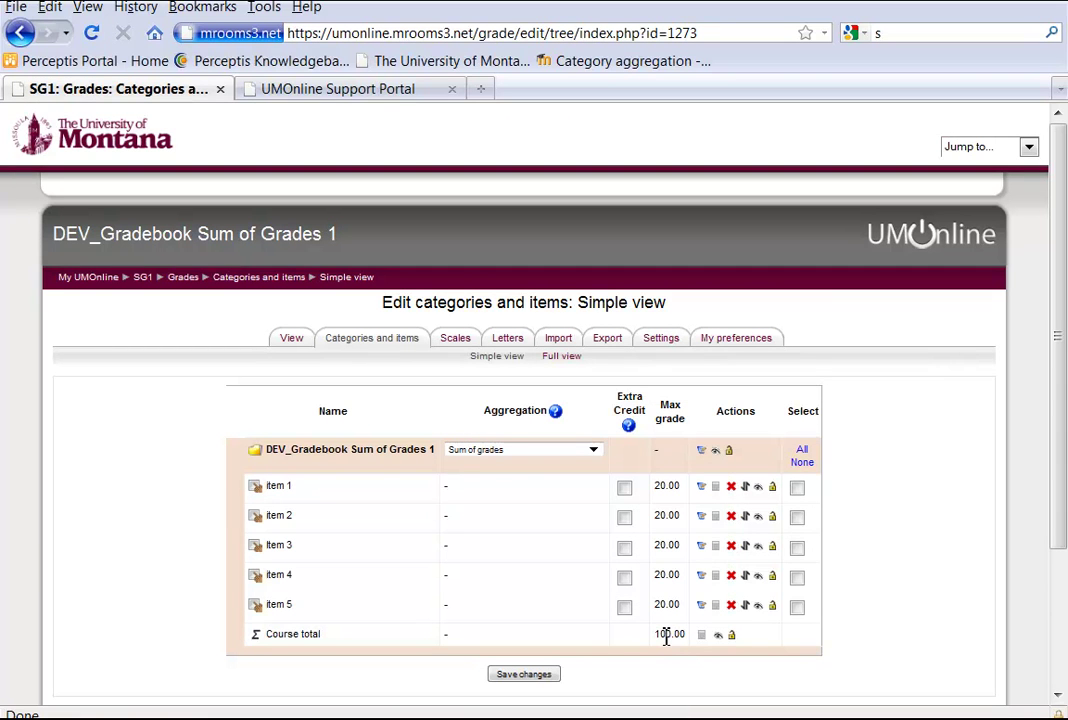
Step: View the grader report, and open the user report for all users to examine grades and percentages
left_click(291, 340)
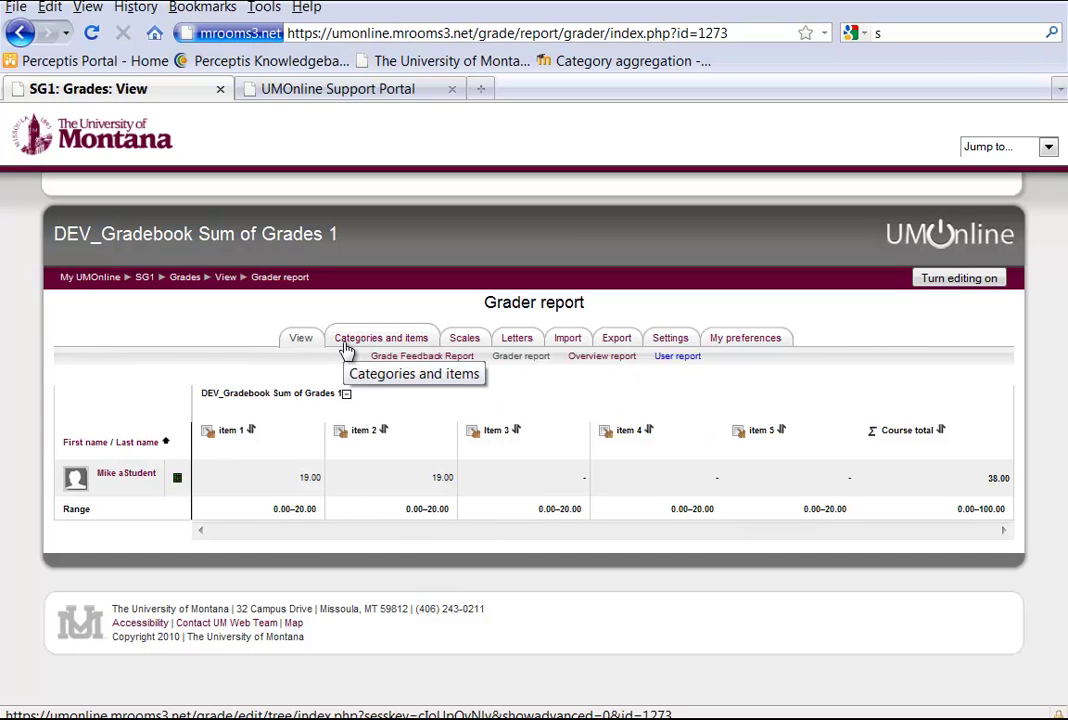
left_click_drag(348, 352, 720, 335)
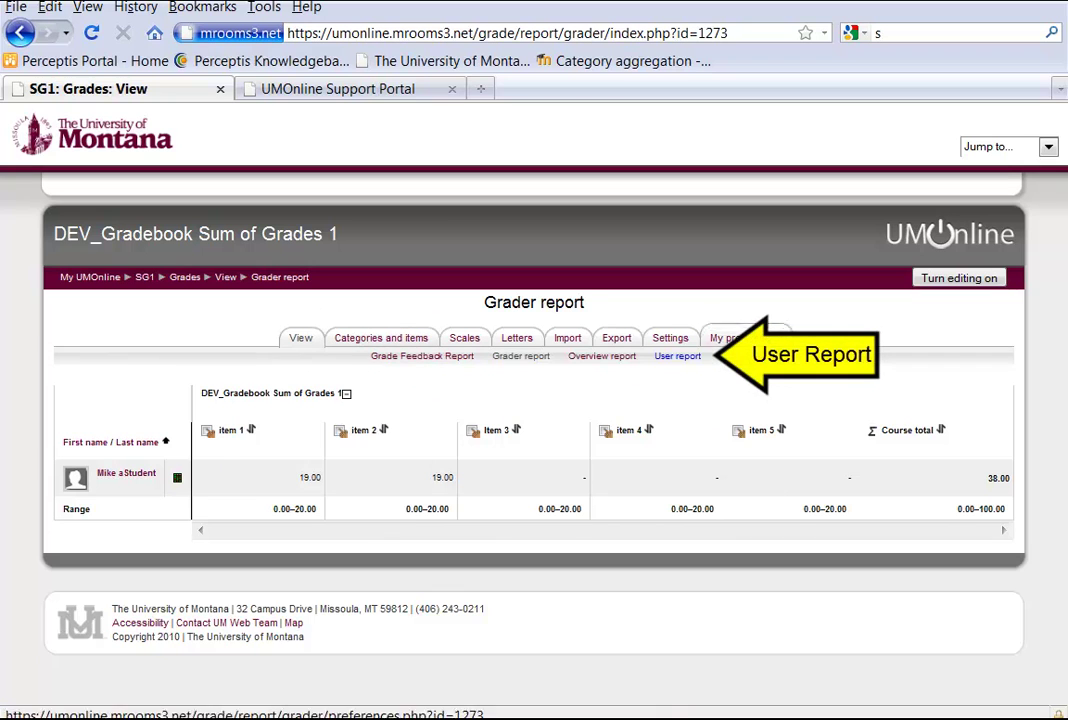
left_click(677, 357)
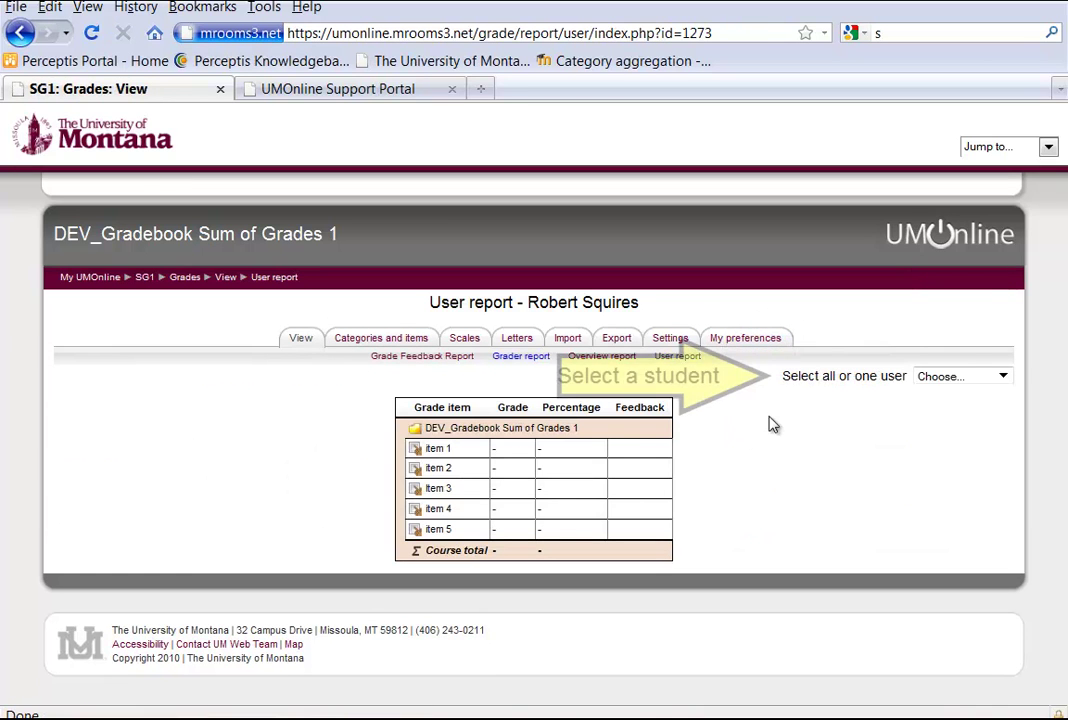
left_click(1003, 378)
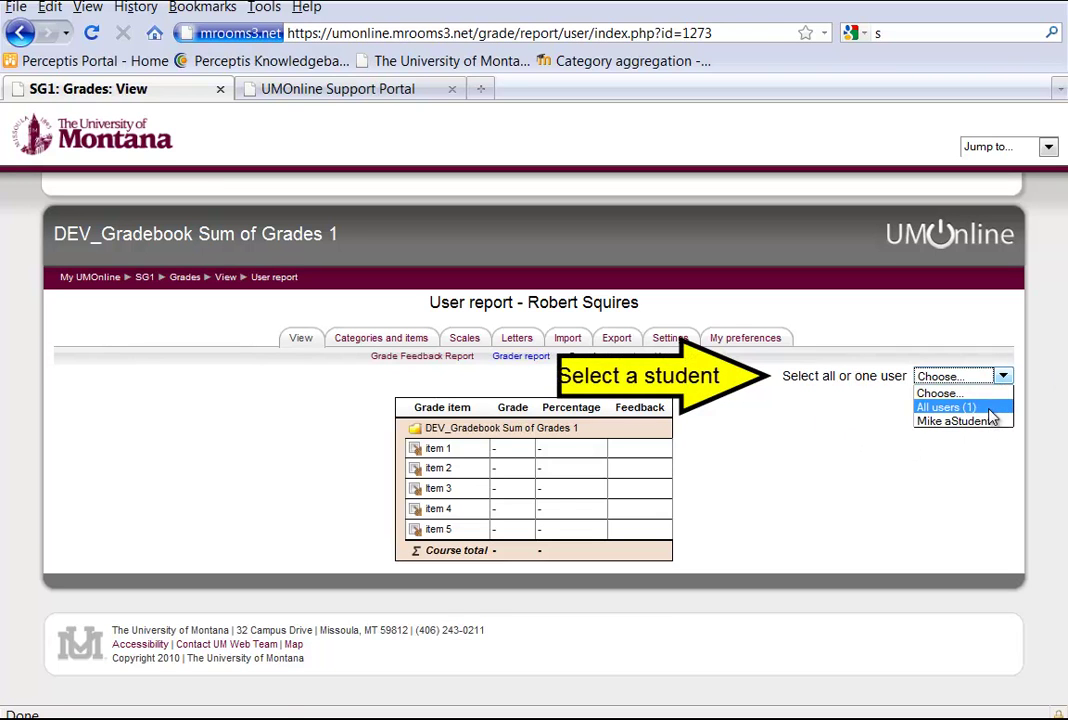
left_click(985, 408)
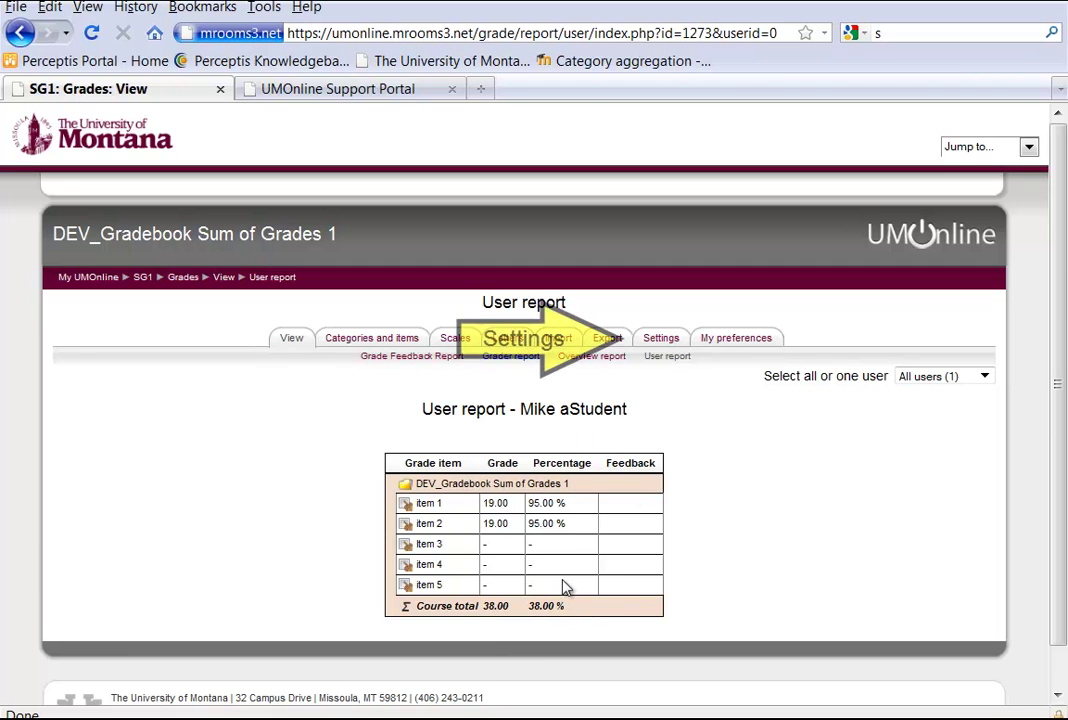
Step: In the gradebook's course settings, set Show percentage for the user report to Hide and save the changes
left_click(662, 340)
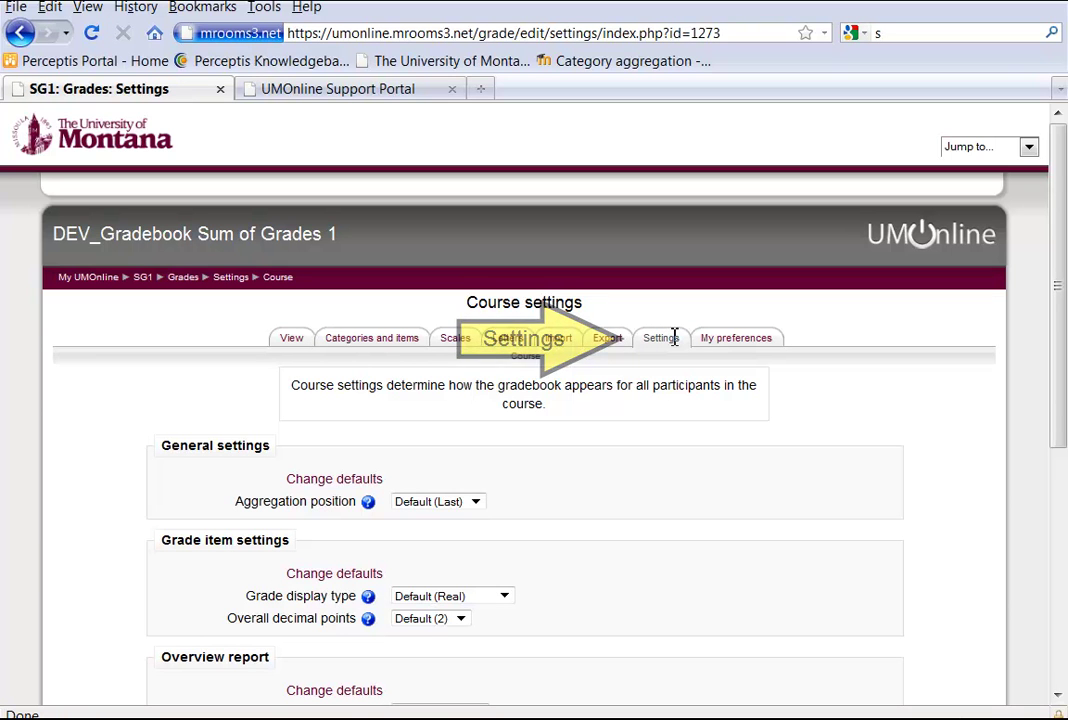
scroll(636, 513, "down", 5)
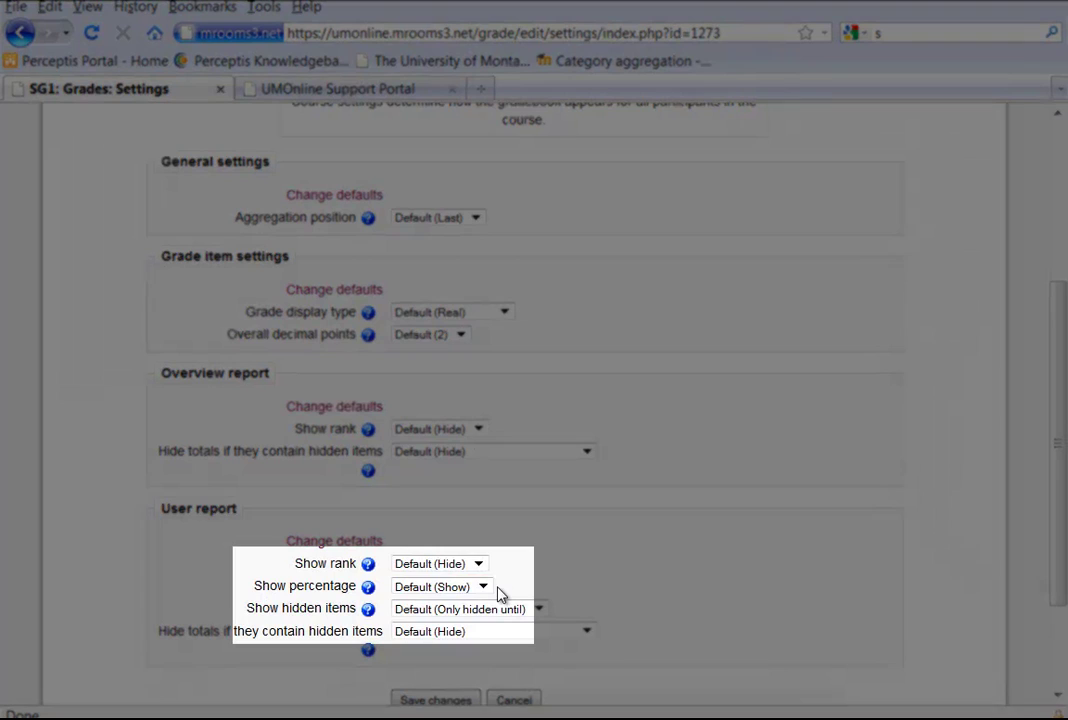
left_click(487, 591)
left_click(472, 618)
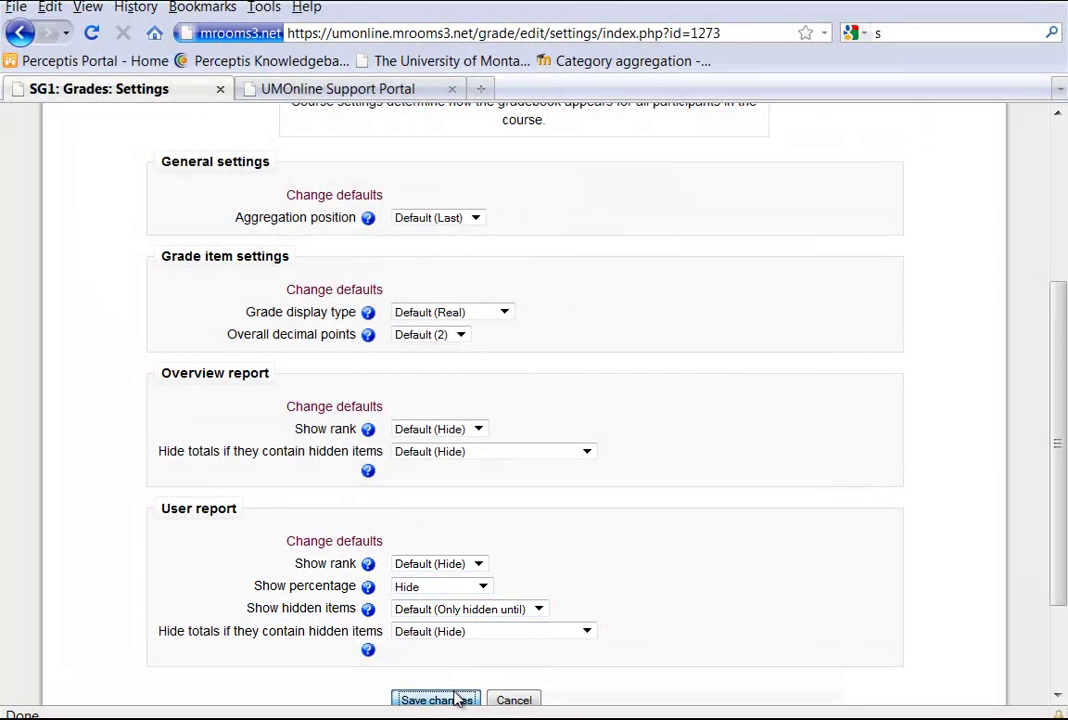
left_click(457, 699)
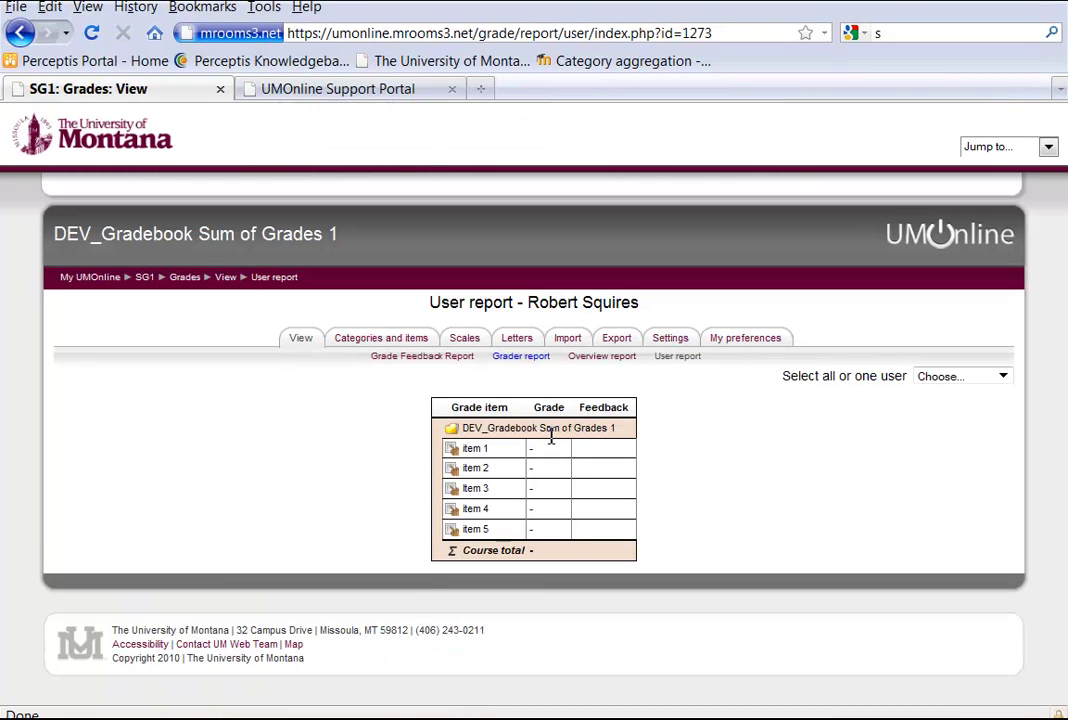
Step: Display the user report for all users again to check its columns with percentages hidden
left_click(962, 377)
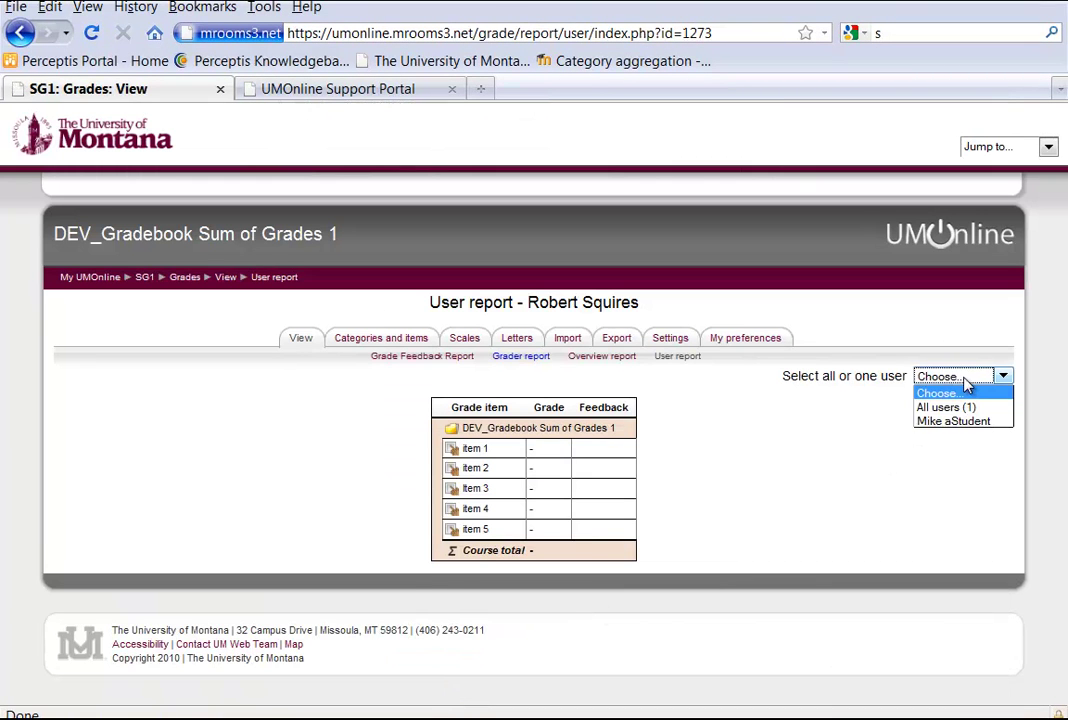
left_click(957, 410)
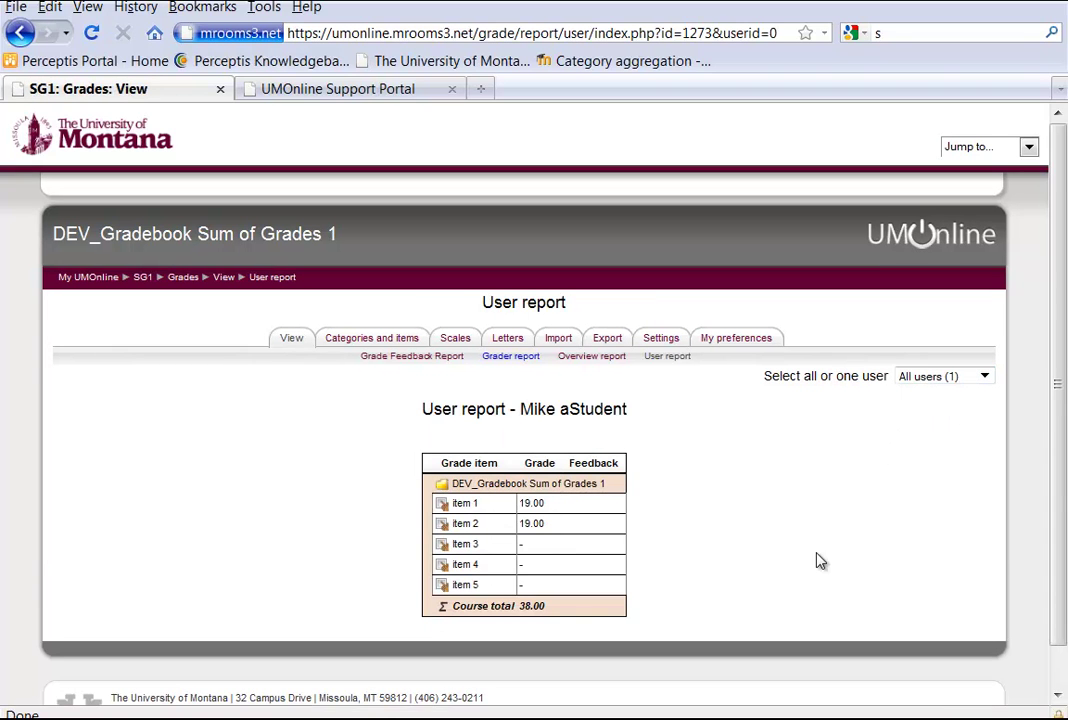